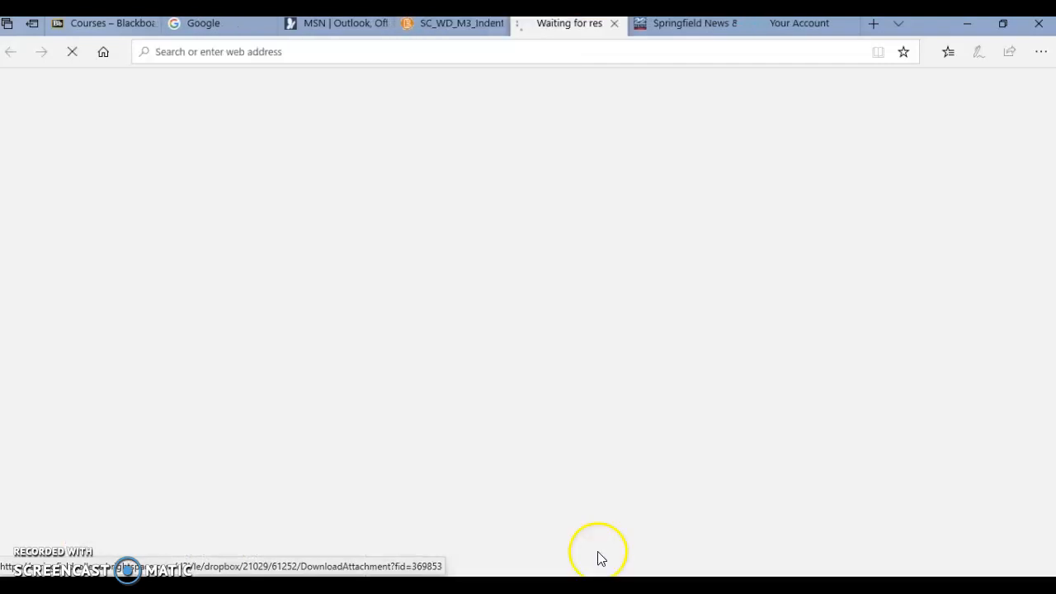
Step: Open the downloaded Indents_Tabs_Hanging document, enable editing and look through its paragraphs
left_click(587, 554)
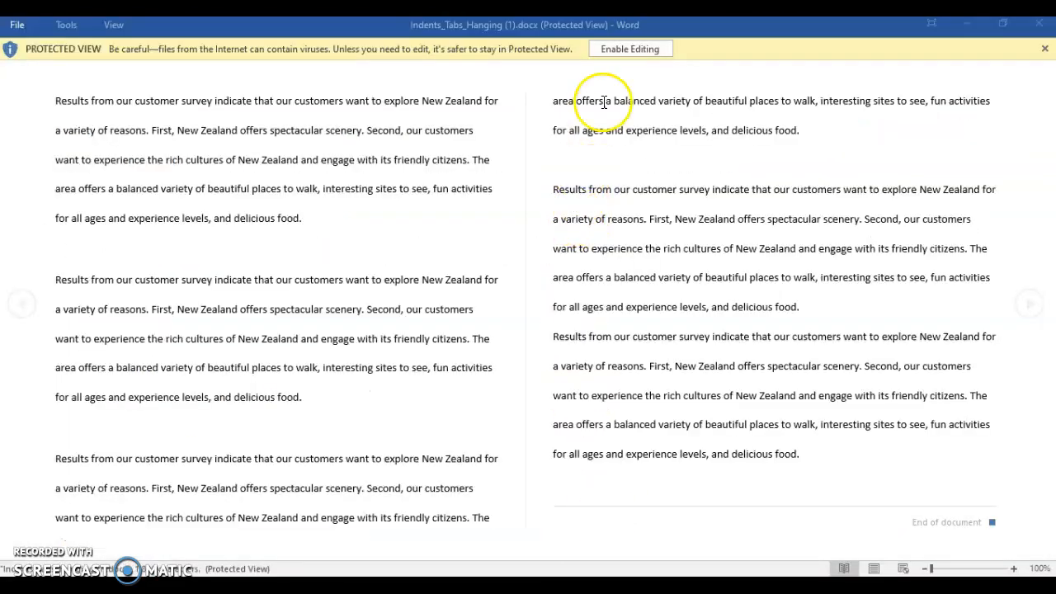
left_click(626, 51)
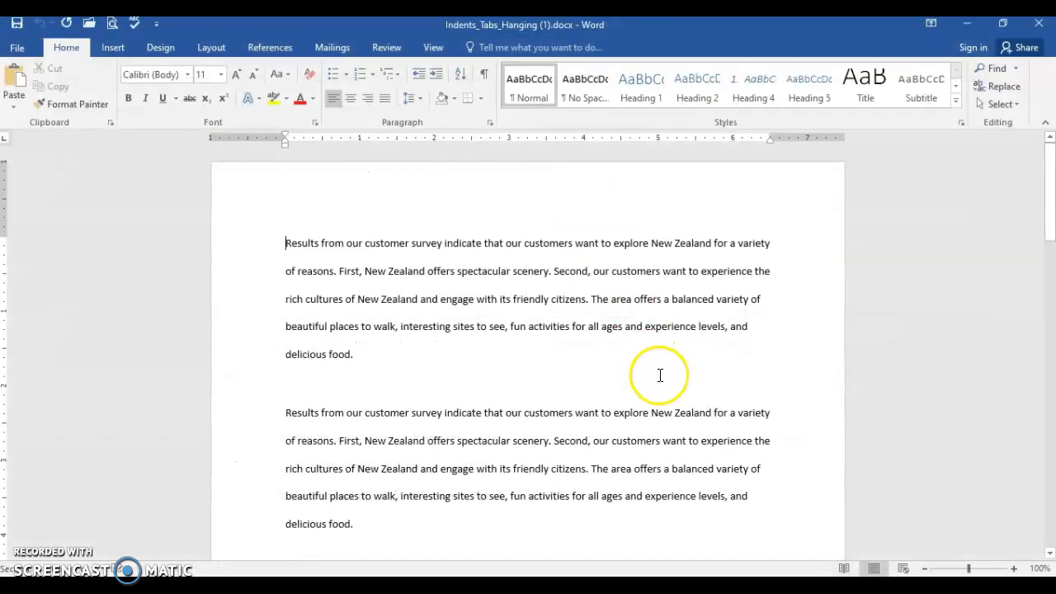
scroll(664, 388, "down", 4)
scroll(666, 391, "down", 10)
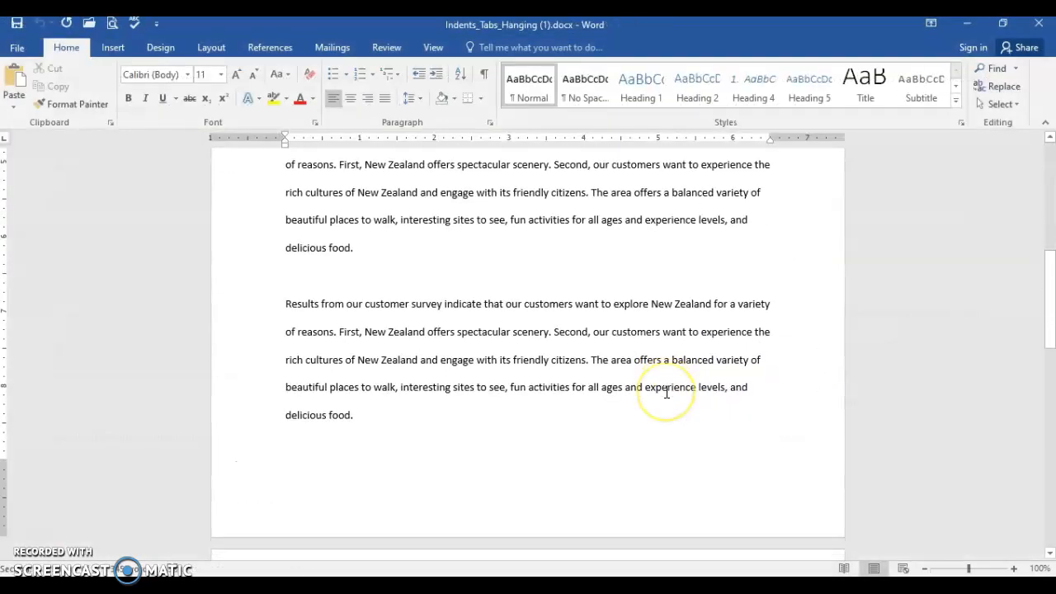
scroll(667, 391, "up", 13)
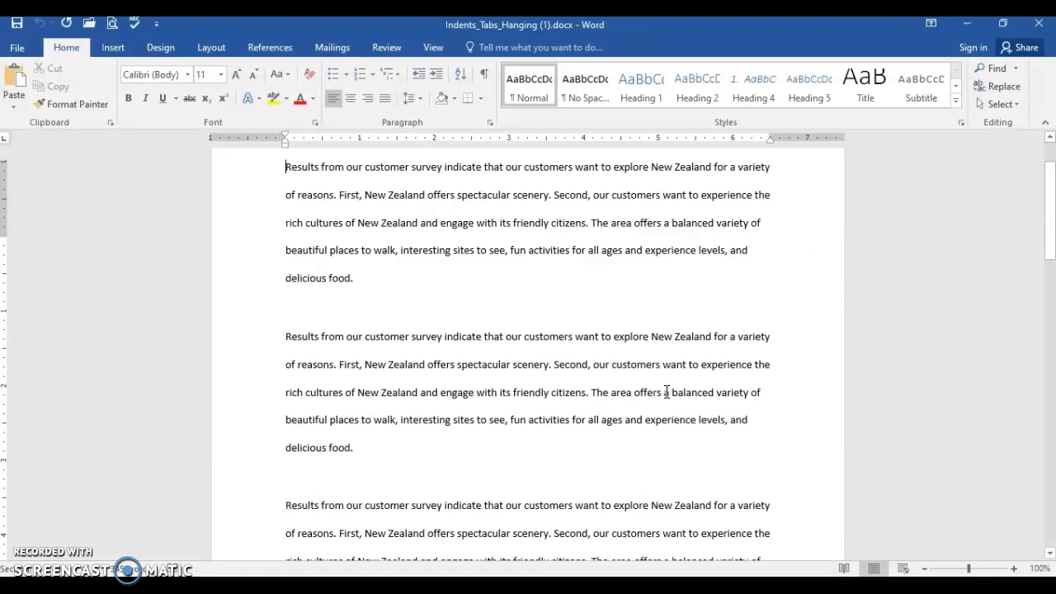
Step: Hide the ruler and show it again
left_click(432, 47)
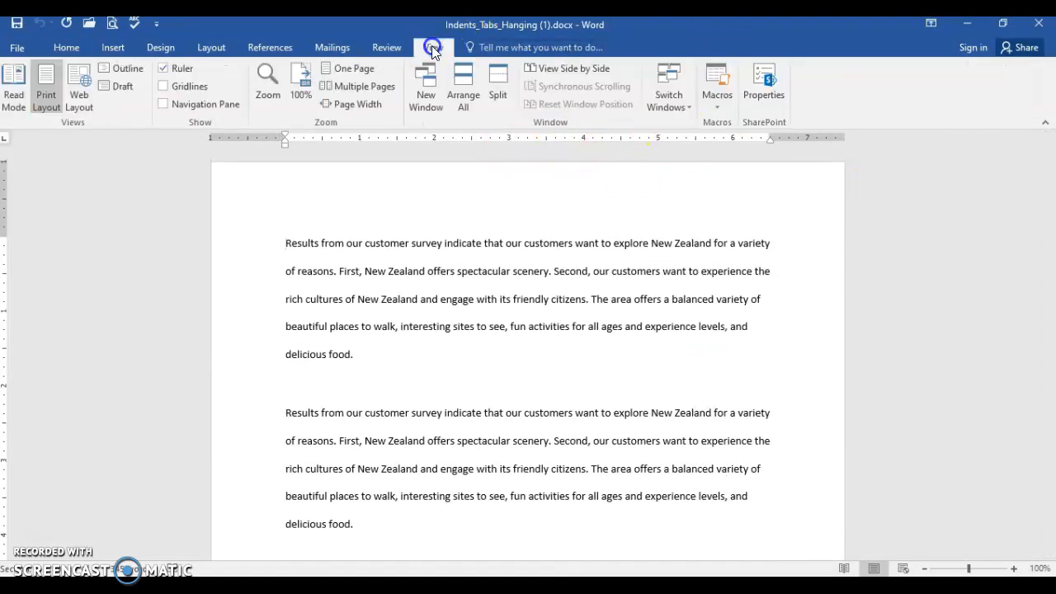
left_click(163, 71)
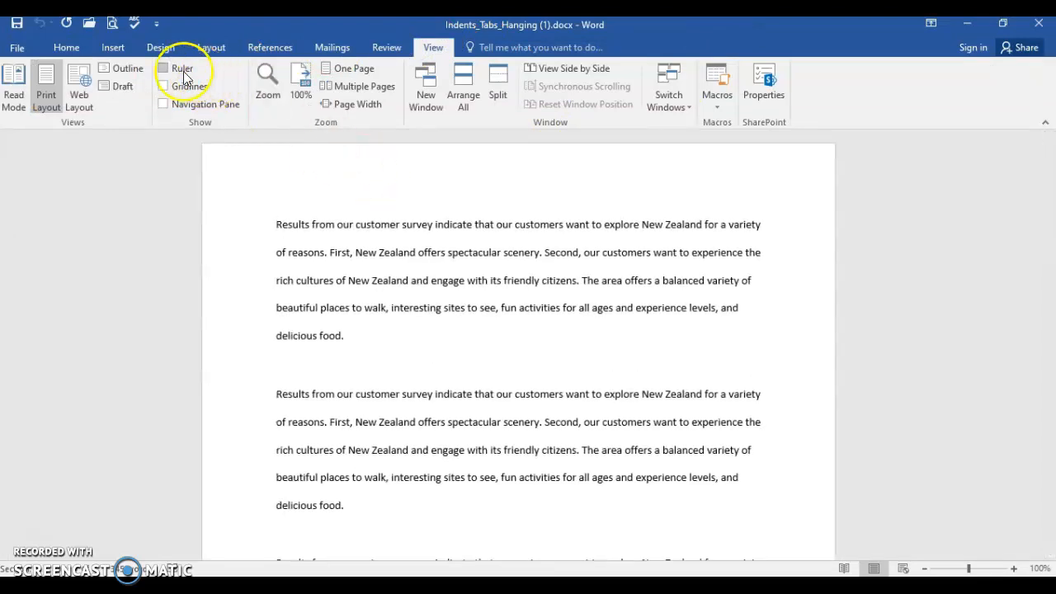
left_click(162, 70)
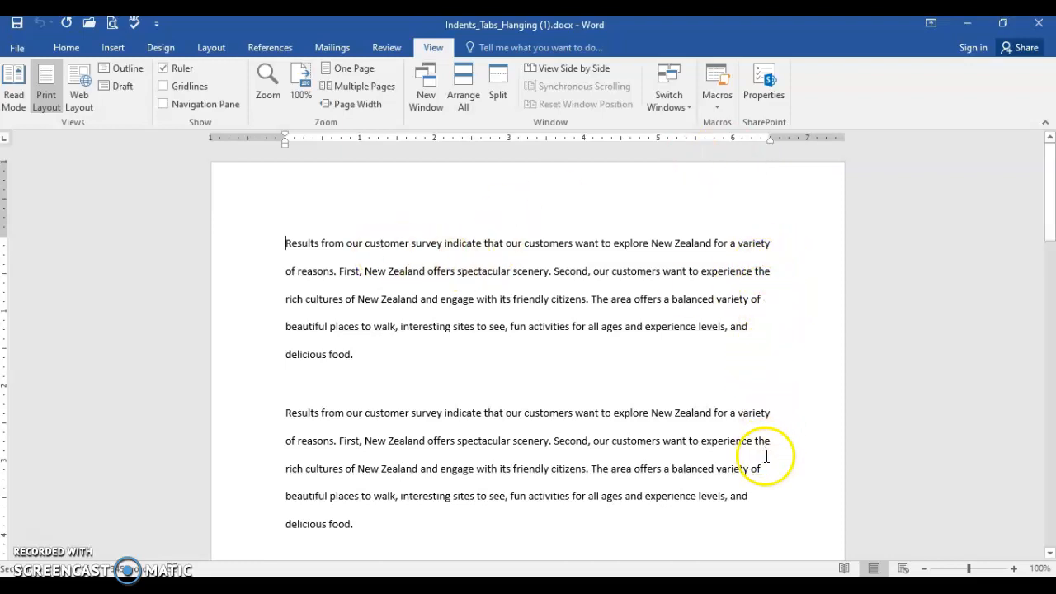
Step: Justify all the text in the document
left_click(69, 47)
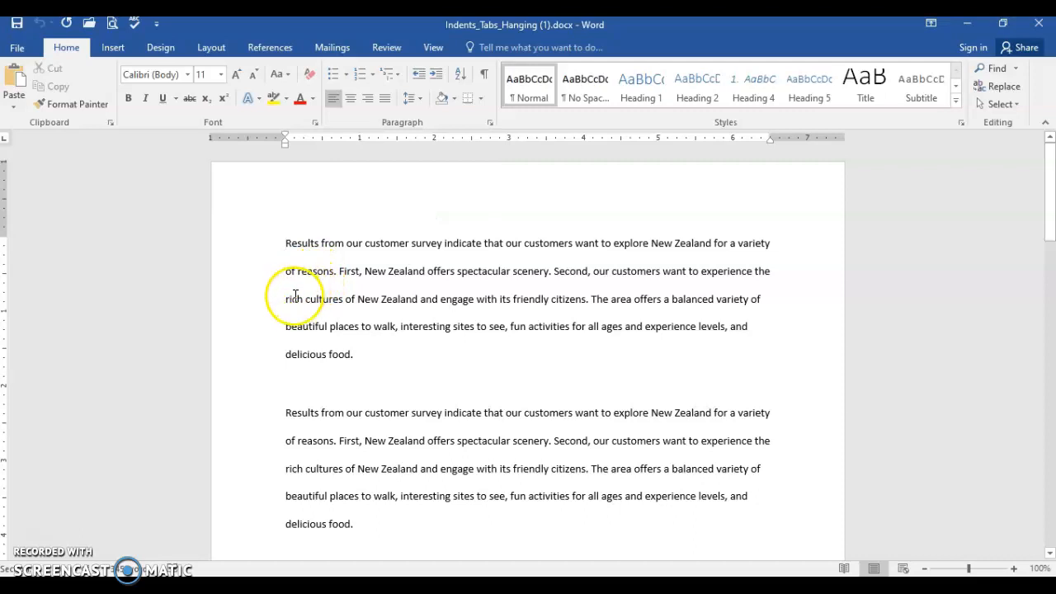
key("ctrl+a")
scroll(405, 302, "down", 8)
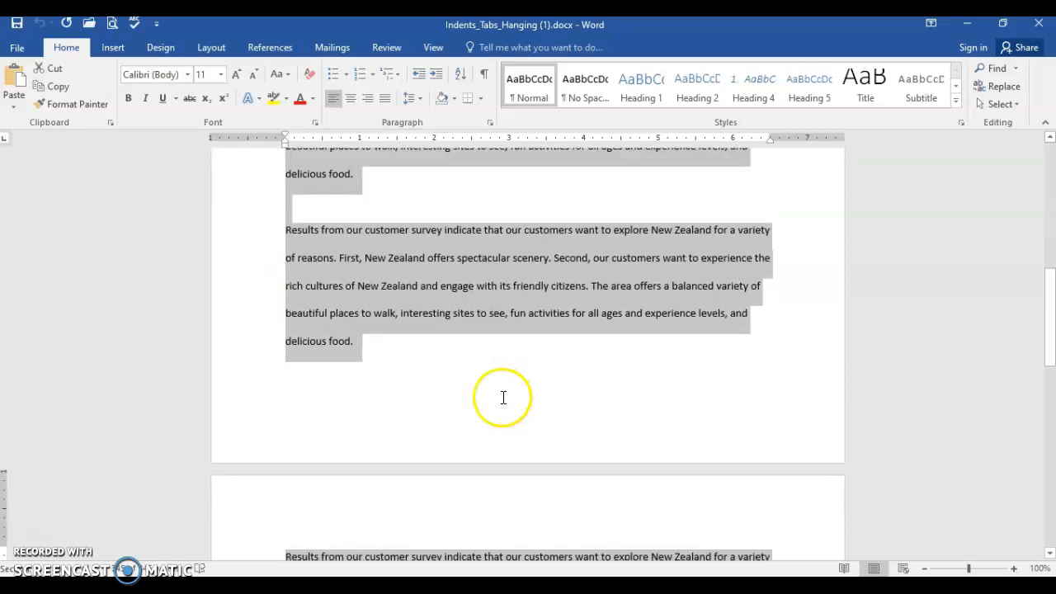
scroll(508, 438, "up", 10)
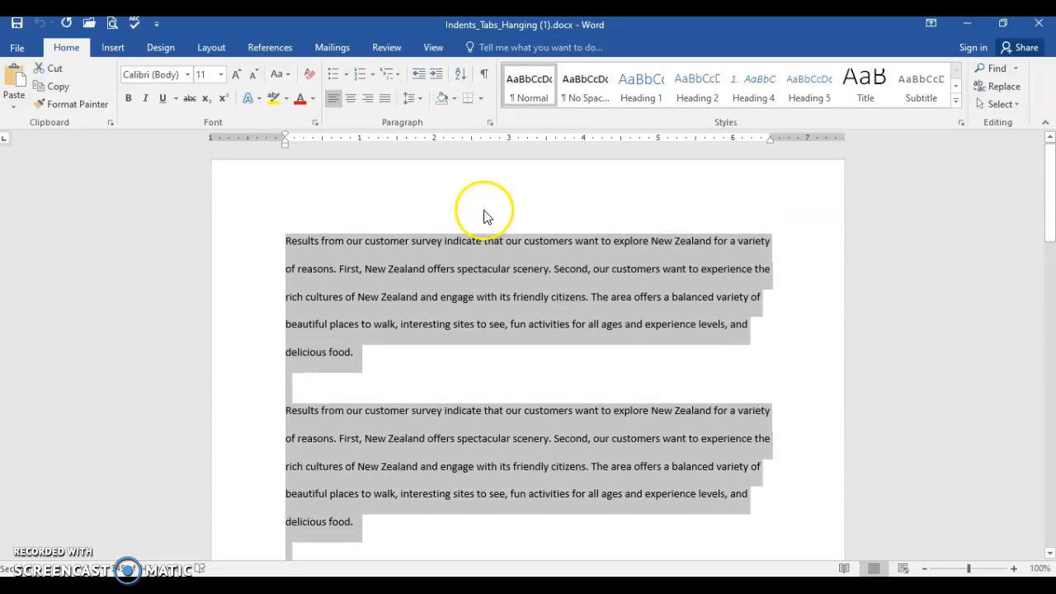
left_click(384, 99)
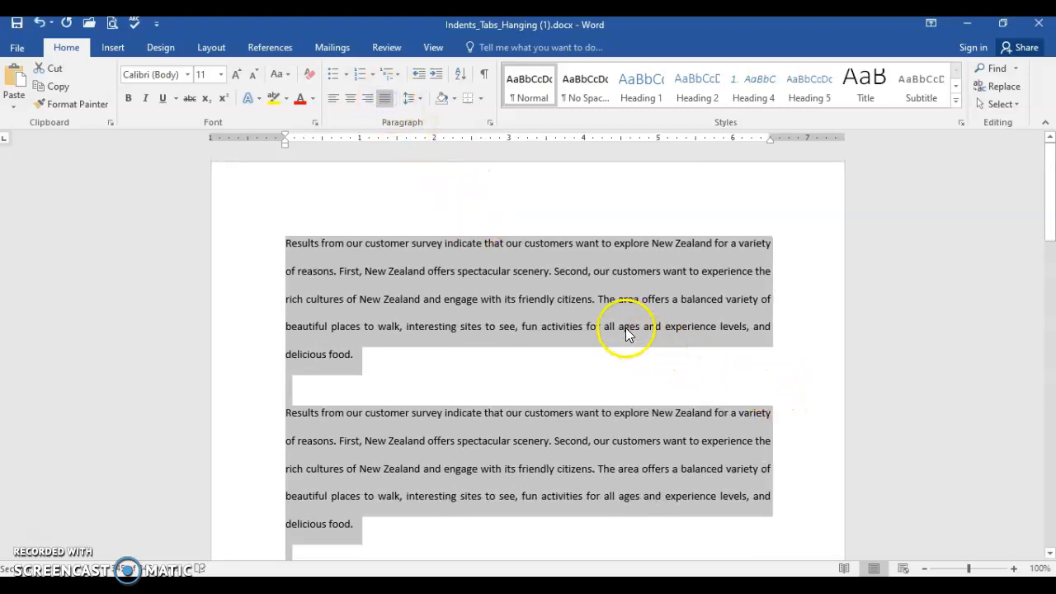
left_click(490, 280)
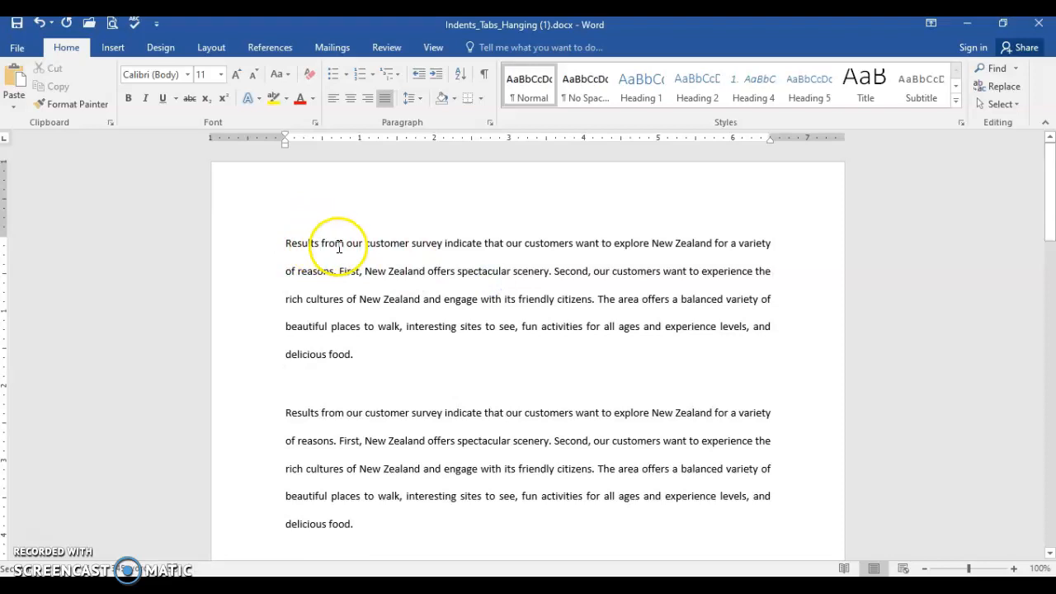
Step: Give the second paragraph a 0.5" first line indent using the ruler and check it in the paragraph settings
scroll(338, 247, "down", 2)
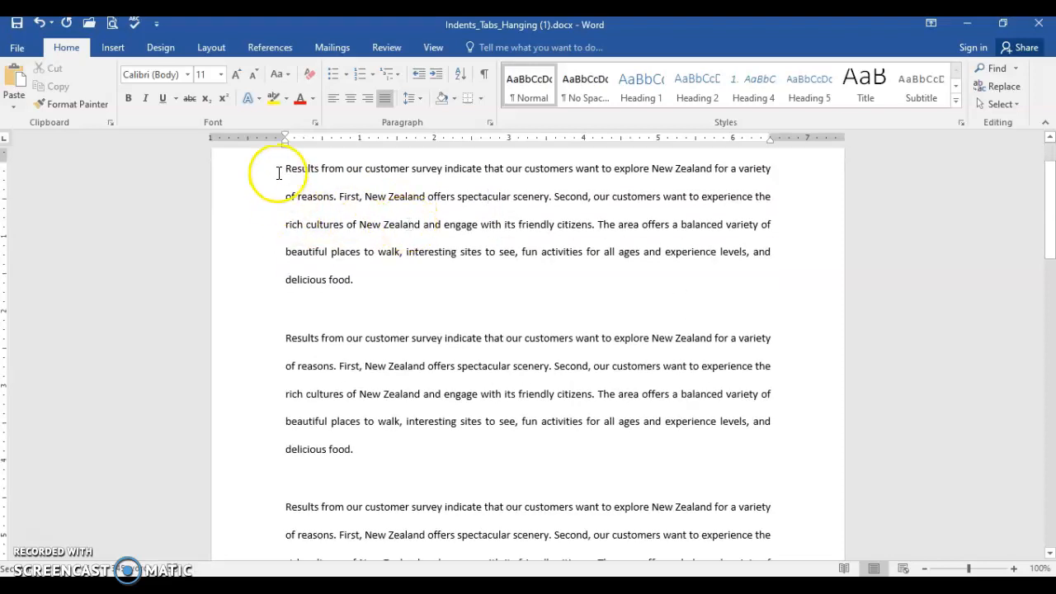
left_click(482, 354)
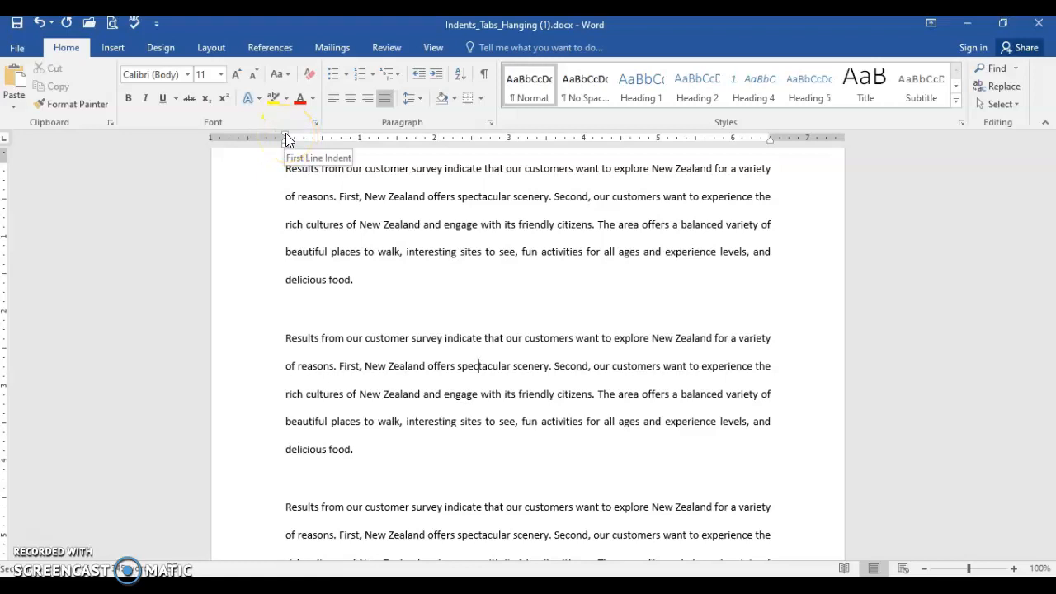
left_click_drag(286, 137, 323, 140)
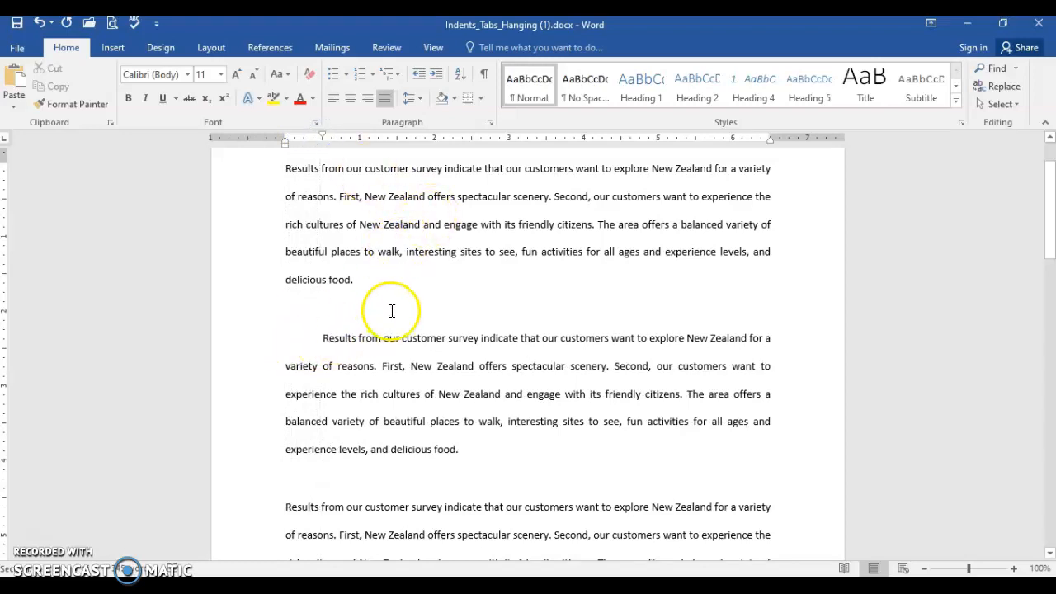
left_click(489, 120)
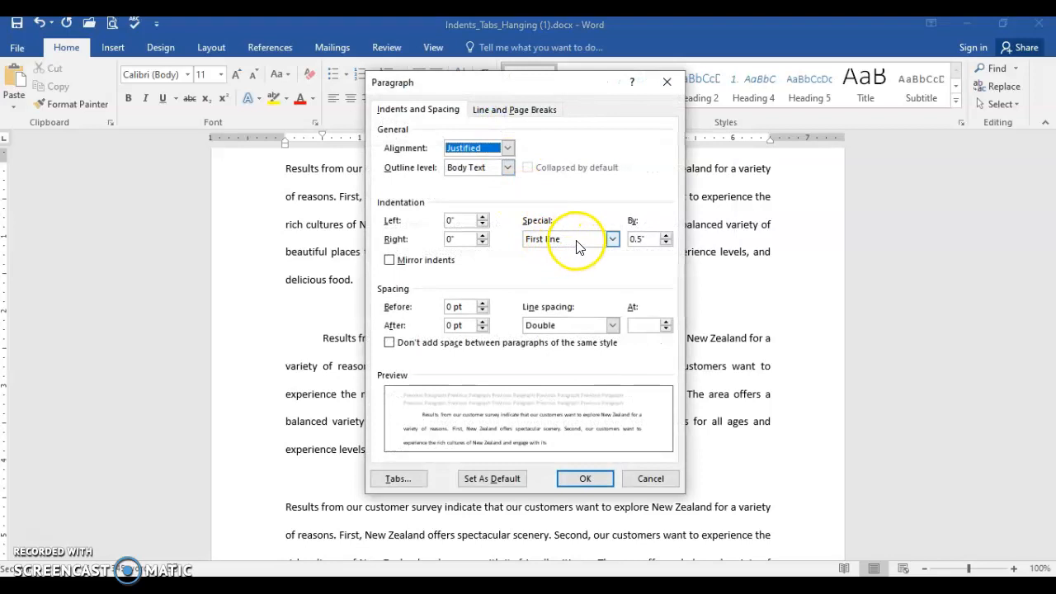
left_click(634, 240)
left_click(585, 478)
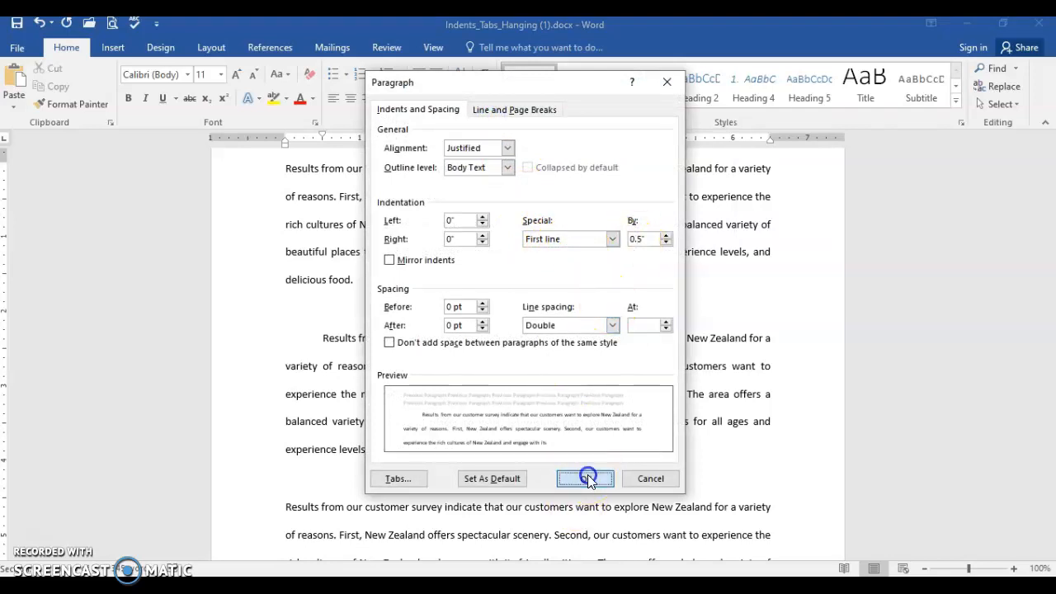
Step: Increase the third paragraph's left indent to 1" and check it in the paragraph settings
scroll(363, 462, "down", 2)
left_click(472, 465)
scroll(474, 451, "down", 1)
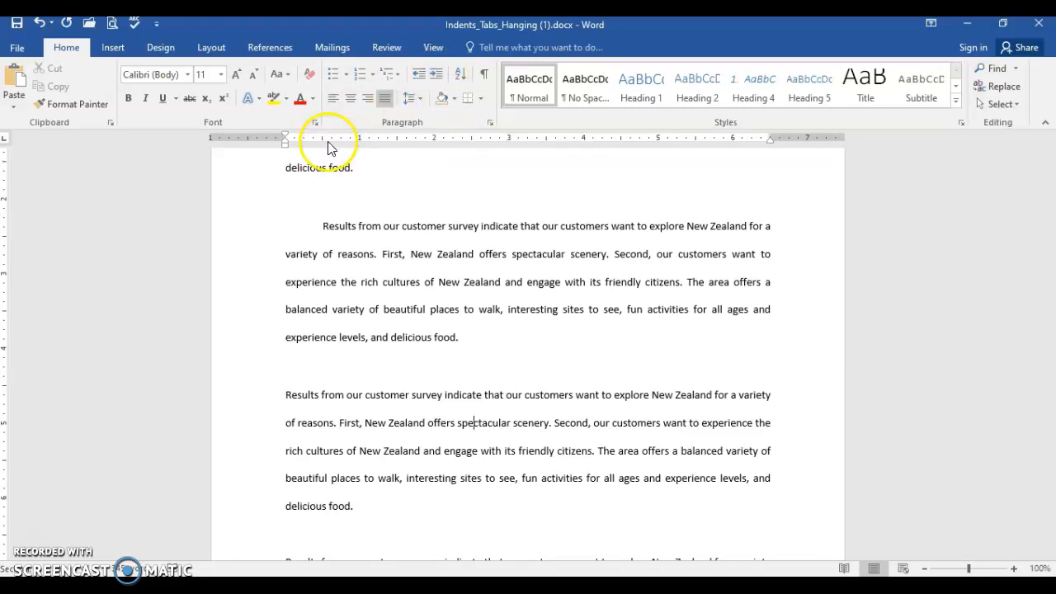
left_click(436, 76)
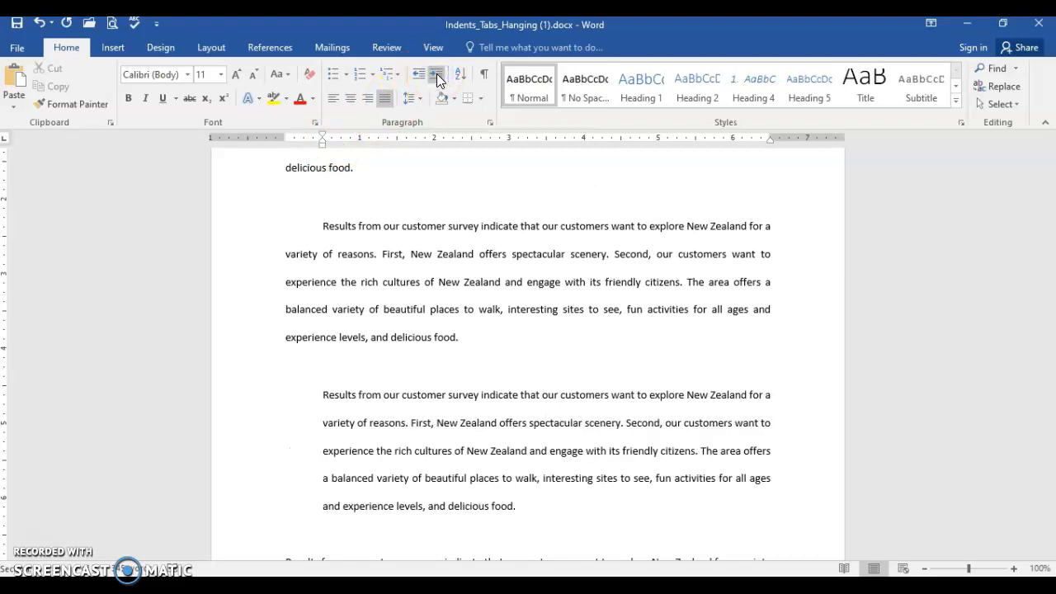
left_click(439, 73)
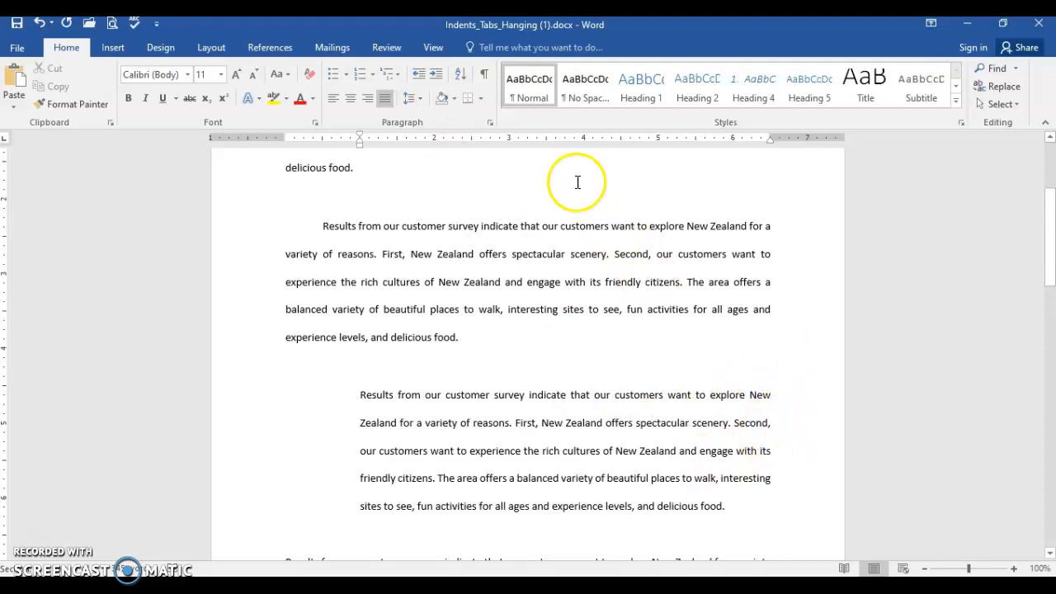
left_click(489, 124)
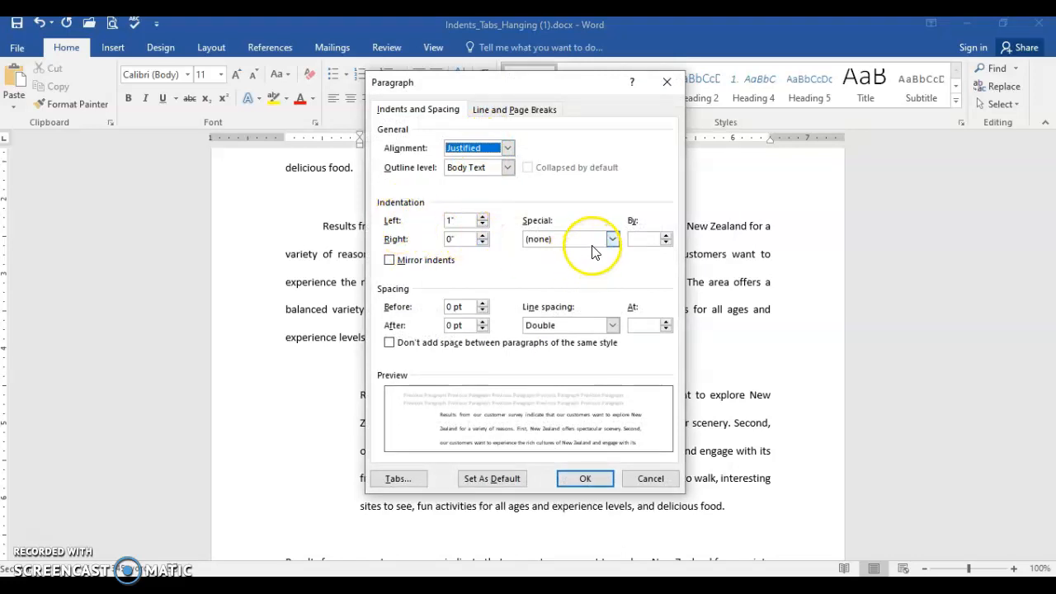
left_click(650, 479)
Step: Indent the fourth paragraph 0.5" from both the left and right margins and check the indent values
scroll(483, 462, "down", 5)
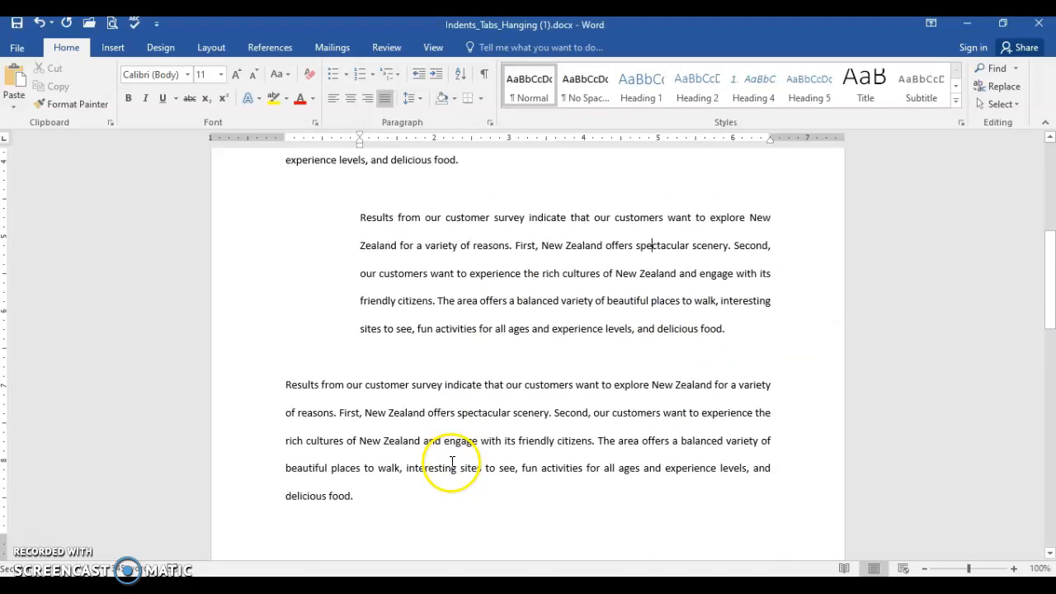
scroll(419, 413, "up", 2)
left_click(436, 393)
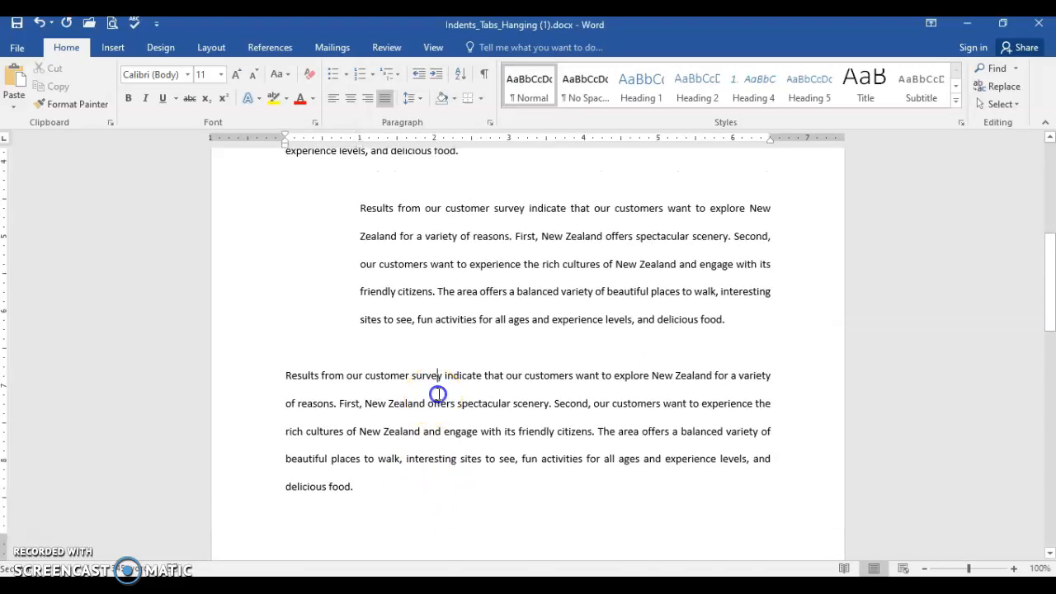
left_click(514, 411)
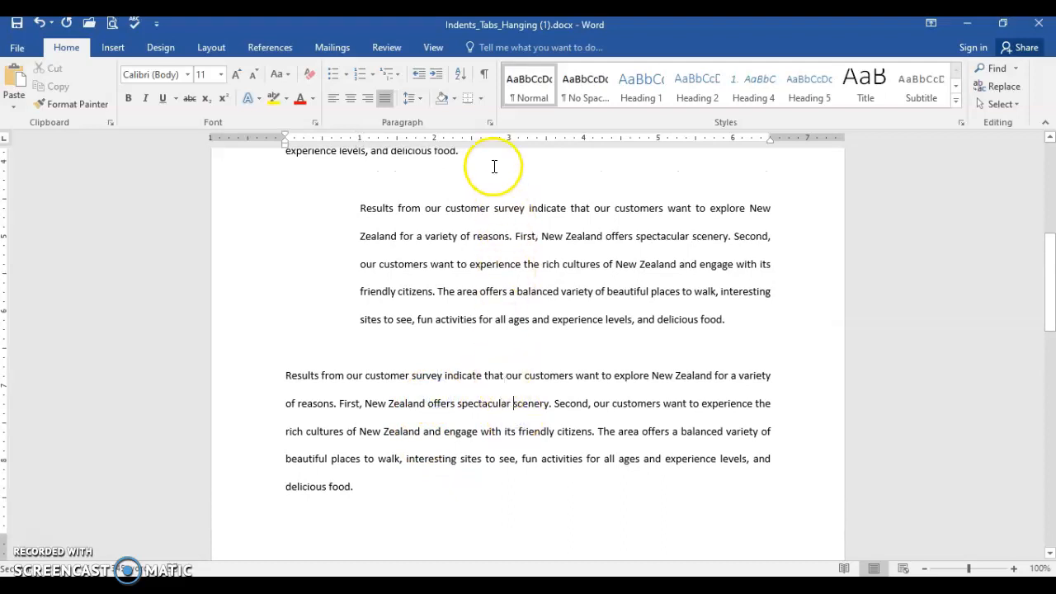
left_click(436, 76)
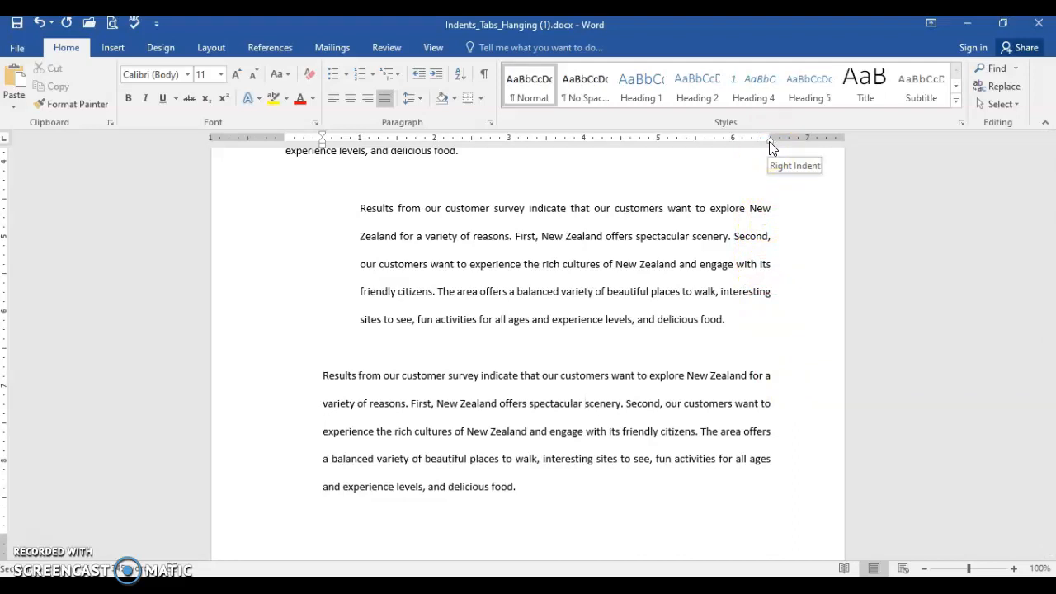
left_click_drag(769, 142, 732, 145)
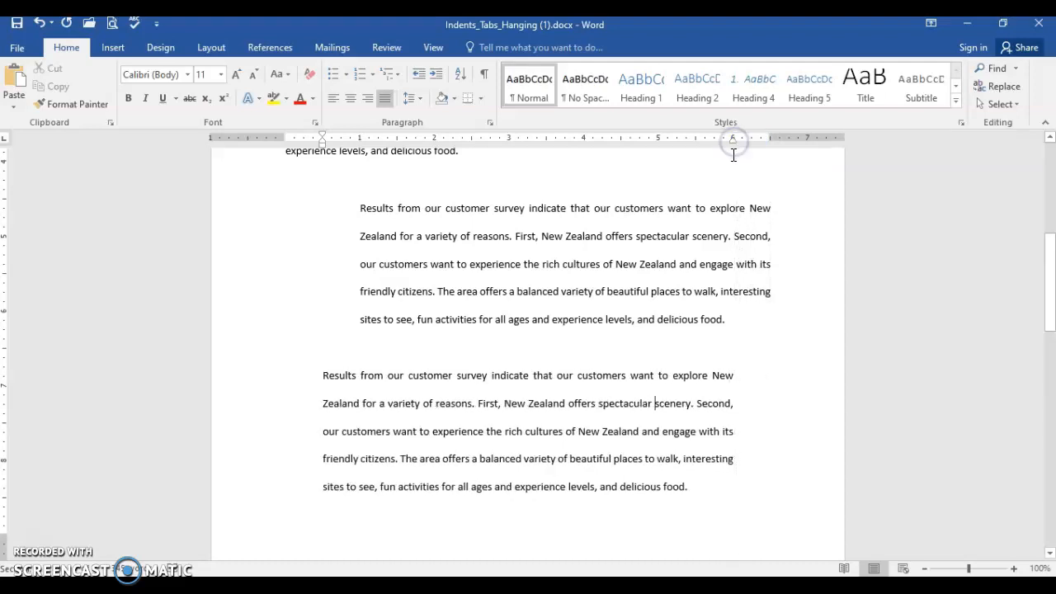
left_click(491, 122)
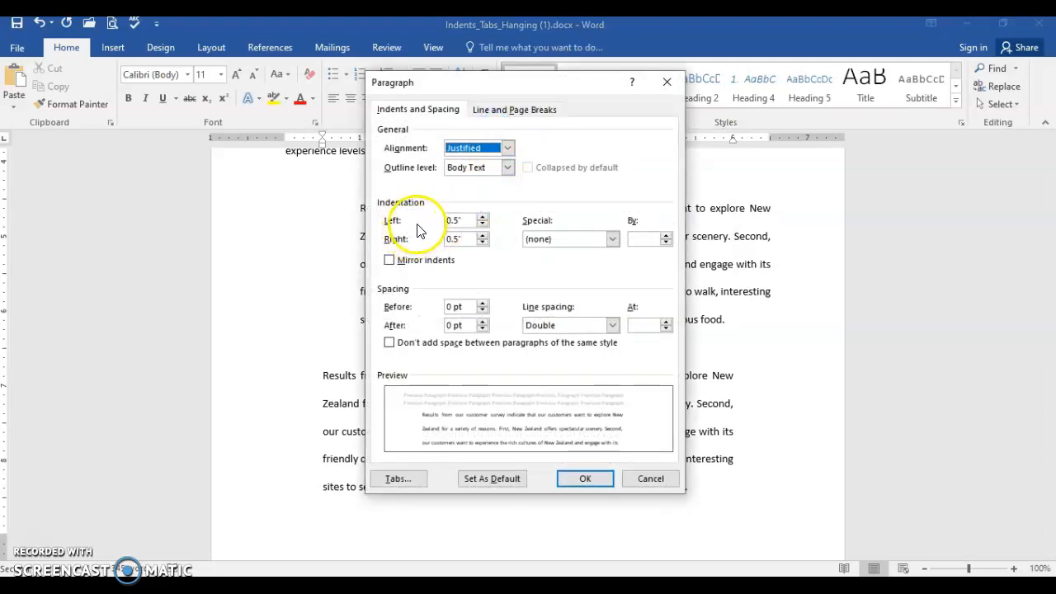
left_click(599, 479)
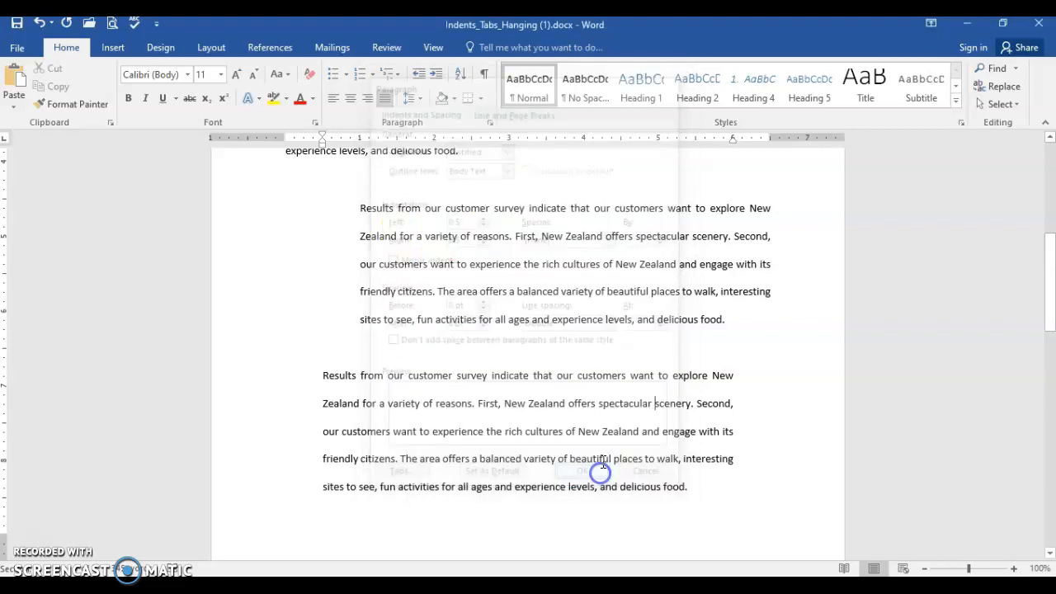
left_click(213, 49)
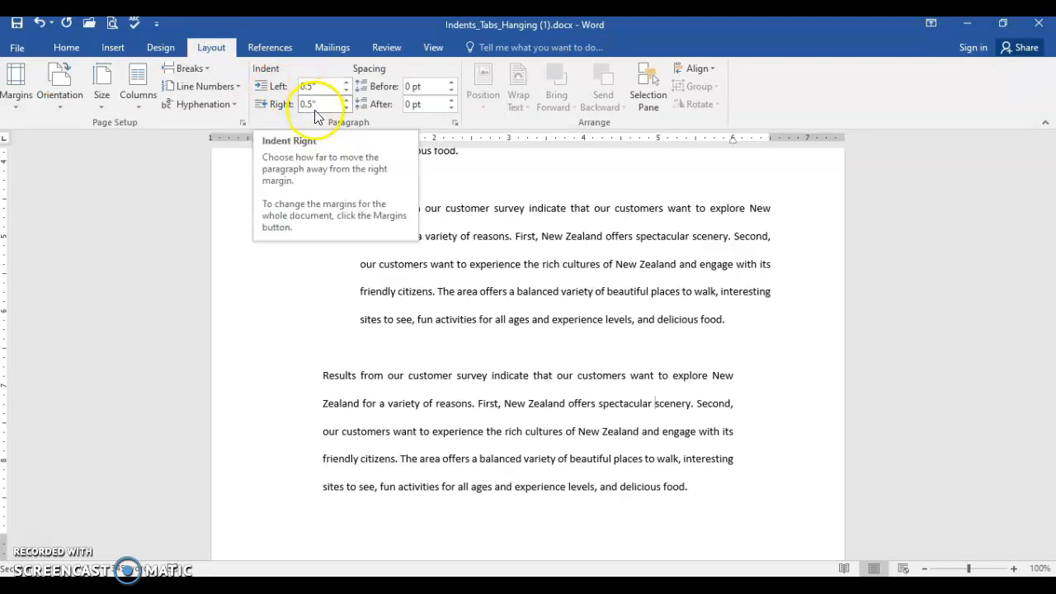
Step: Give the last paragraph a 0.5" hanging indent using the ruler and check it in the paragraph settings
scroll(608, 371, "down", 10)
left_click(510, 356)
left_click(406, 356)
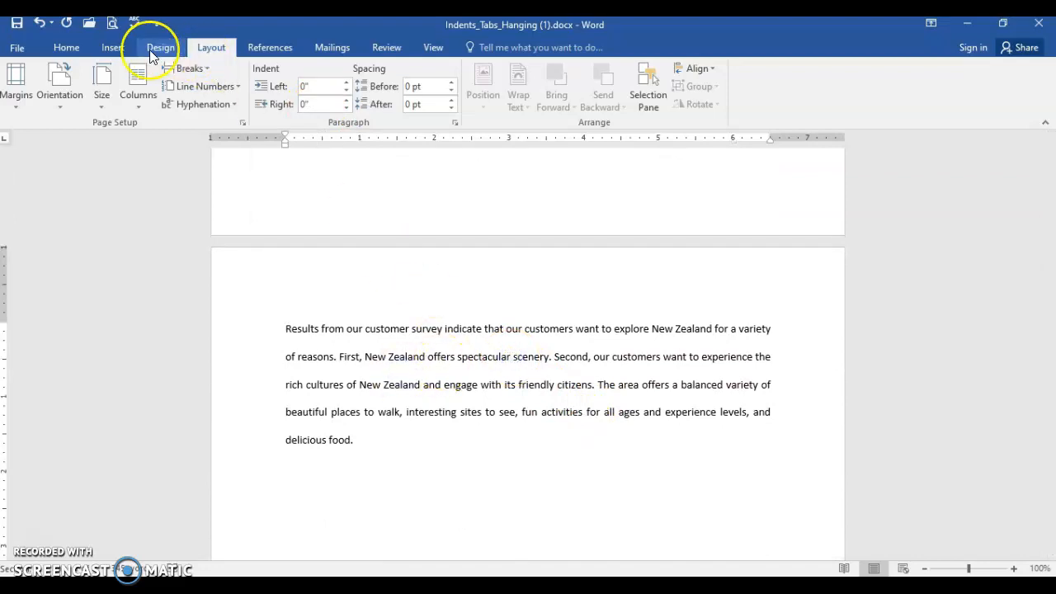
left_click(82, 45)
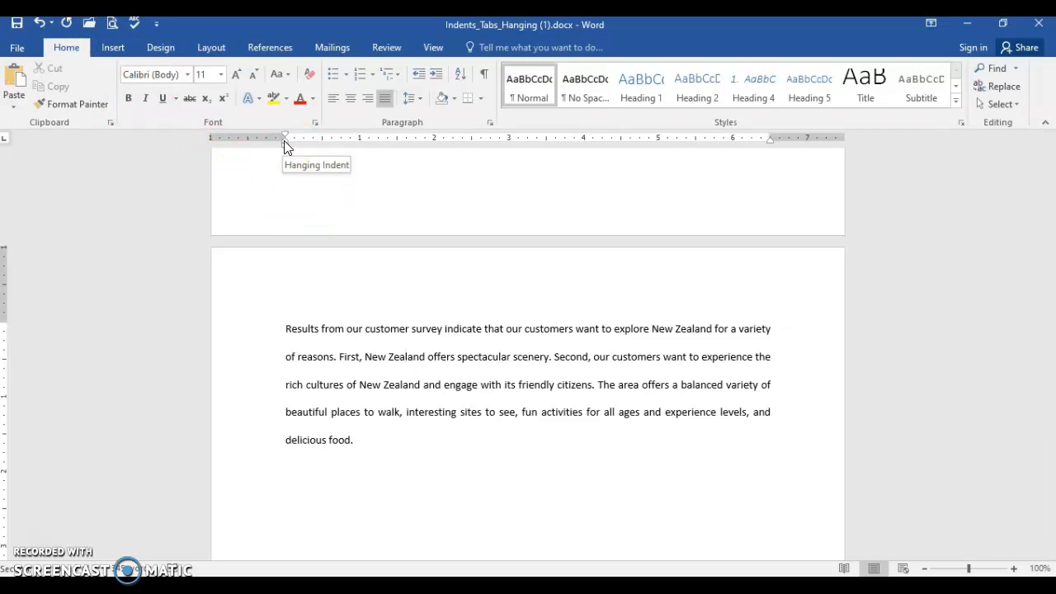
left_click_drag(284, 144, 322, 145)
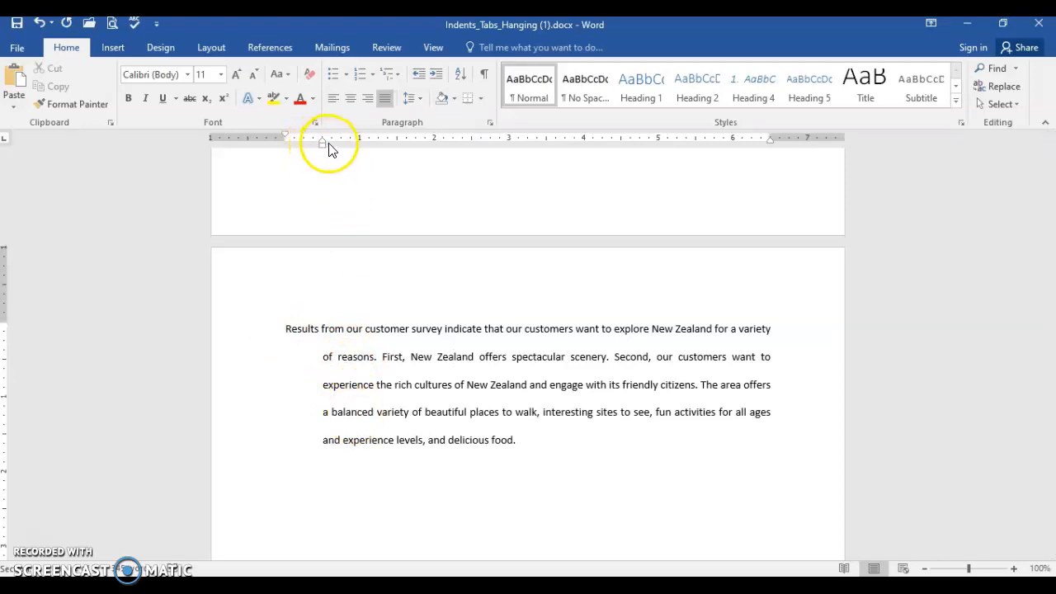
left_click(490, 122)
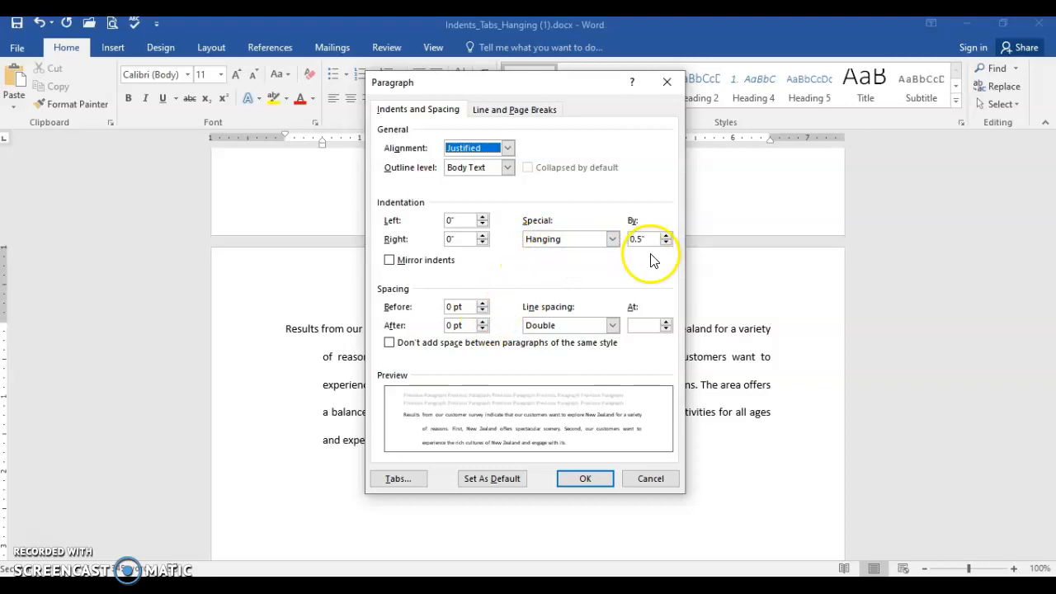
left_click(592, 479)
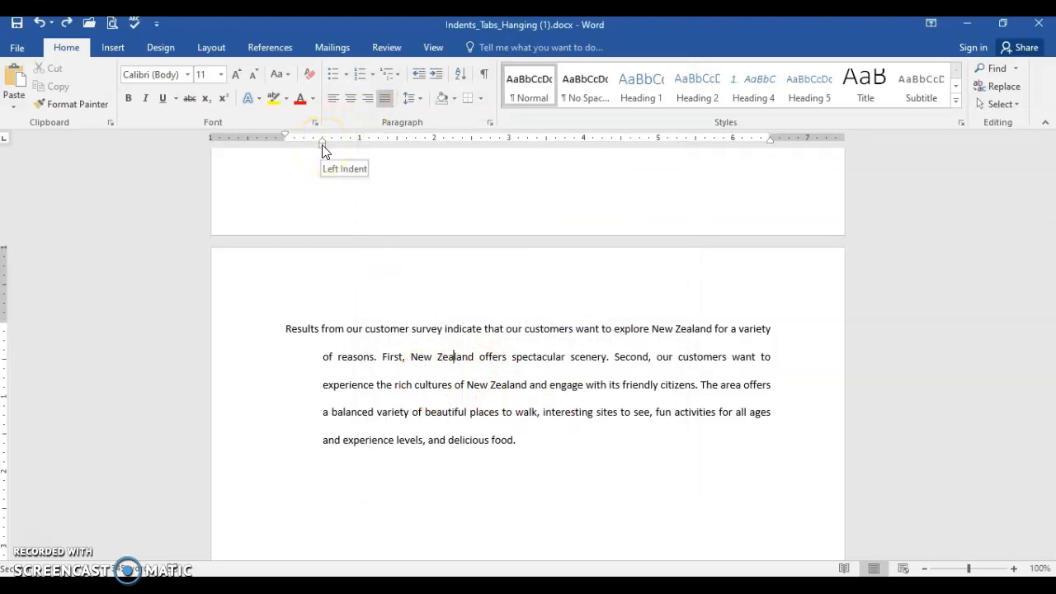
Step: Remove the last paragraph's hanging indent on the ruler, and reapply it in two increments to 1"
mouse_move(323, 147)
left_mouse_down()
mouse_move(245, 139)
mouse_move(286, 138)
left_mouse_up()
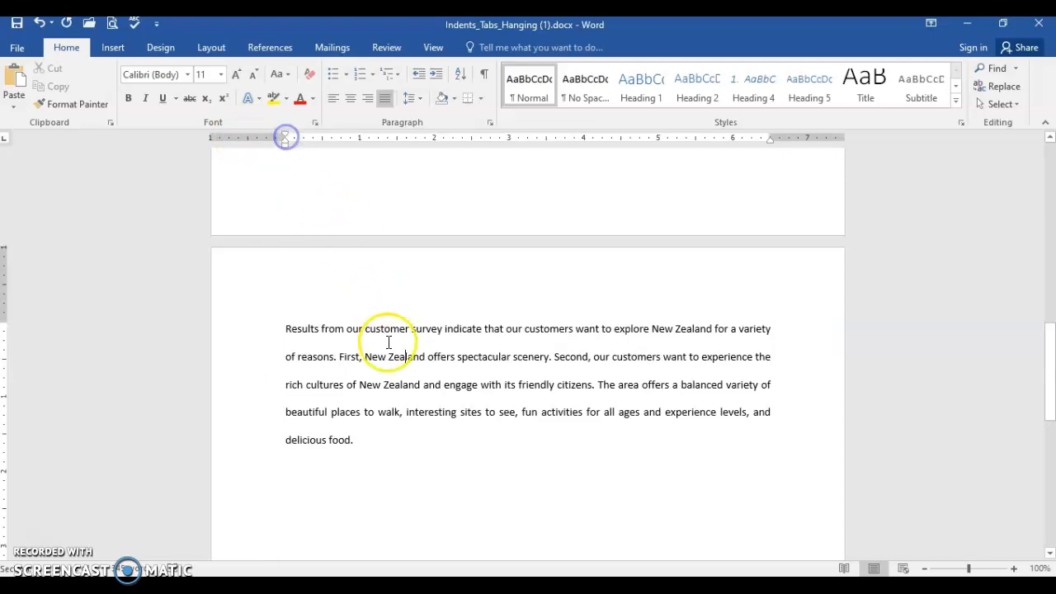
left_click(456, 385)
key("ctrl+t")
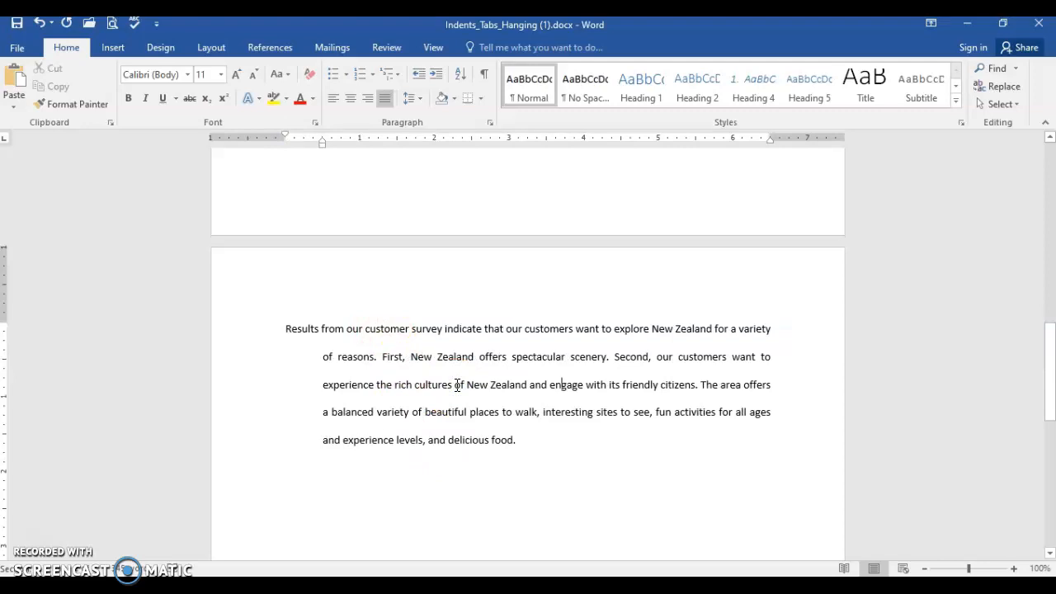
key("ctrl+t")
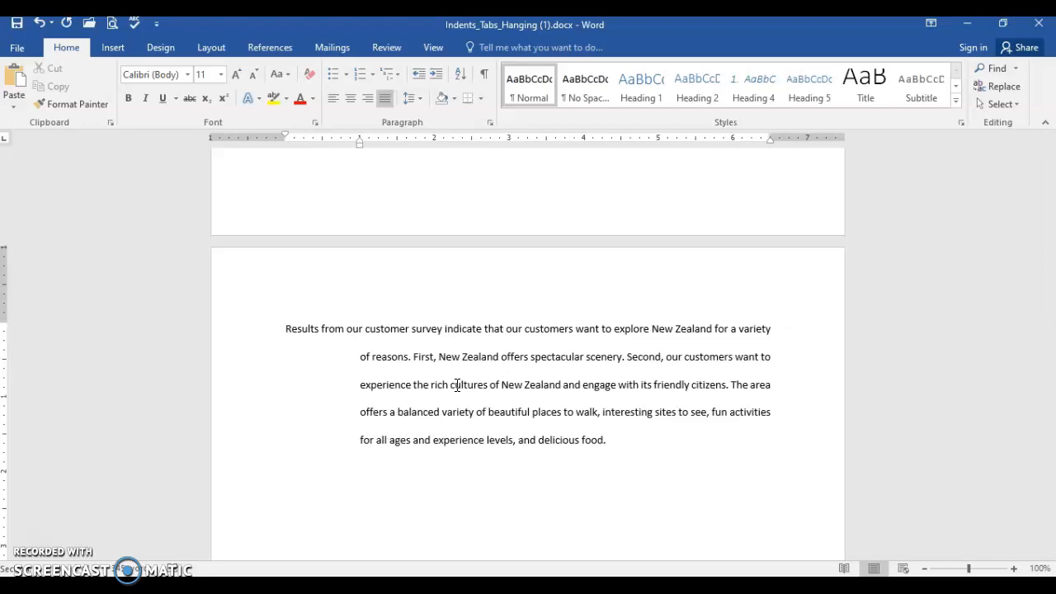
Step: Clear the hanging indent from the last paragraph and reapply it at 0.5"
key("ctrl+shift+t")
key("ctrl+shift+t")
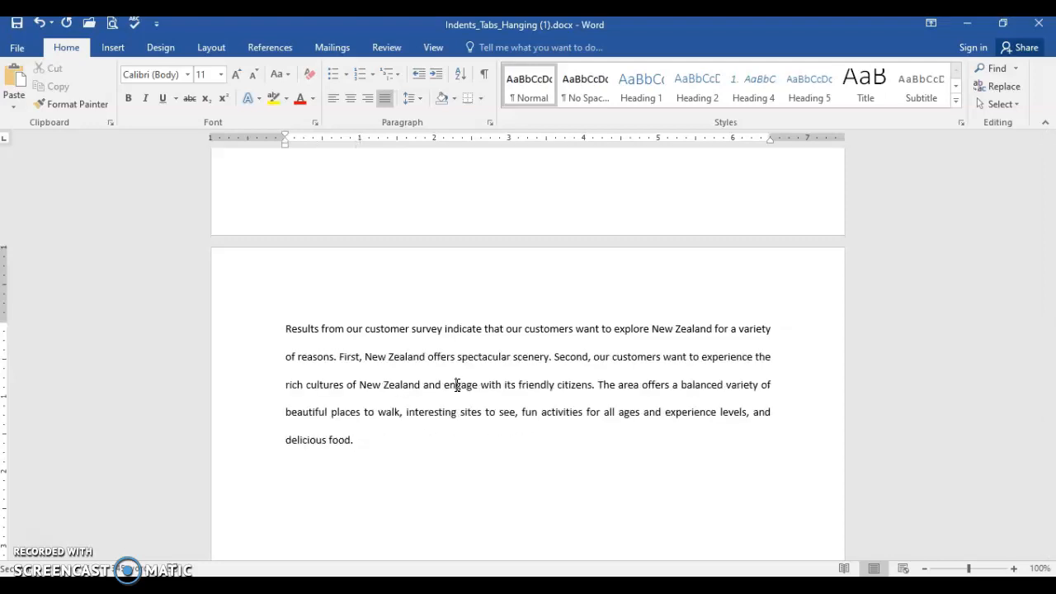
key("ctrl+t")
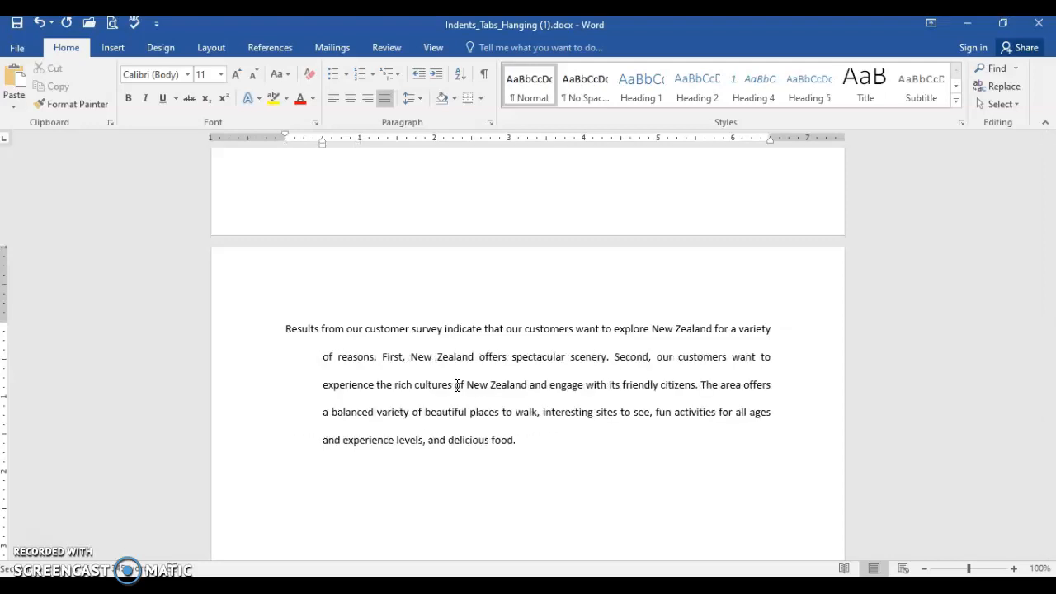